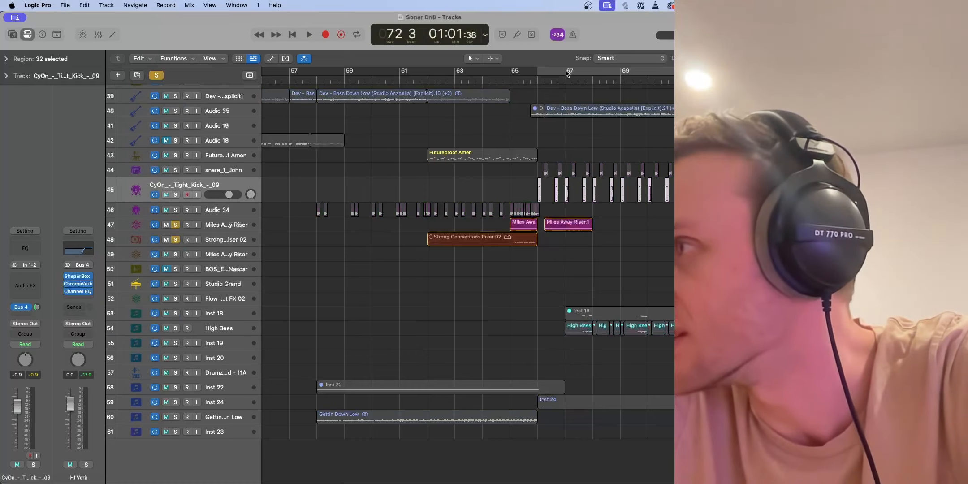
Play the two soloed riser tracks from just before bar 65, and unsolo both of them
{"action": "left_click", "coordinate": [501, 82]}
{"action": "key", "text": "space"}
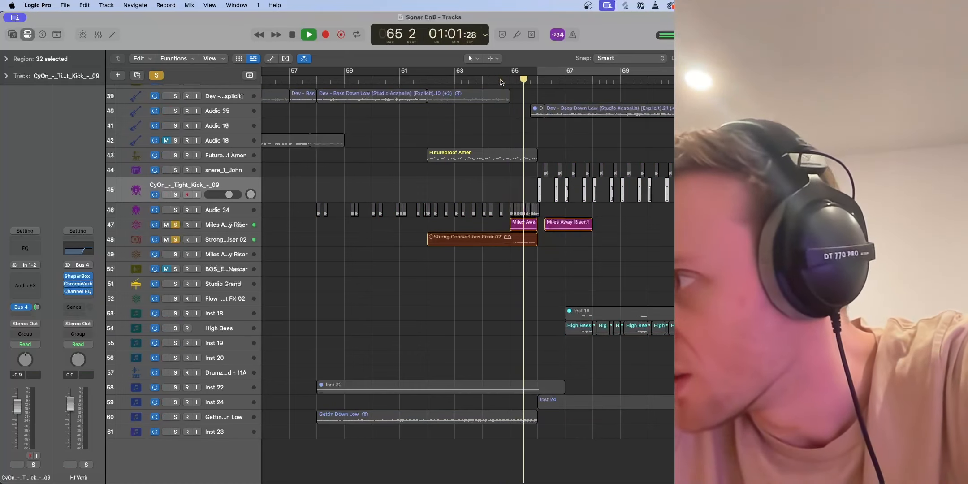
{"action": "key", "text": "space"}
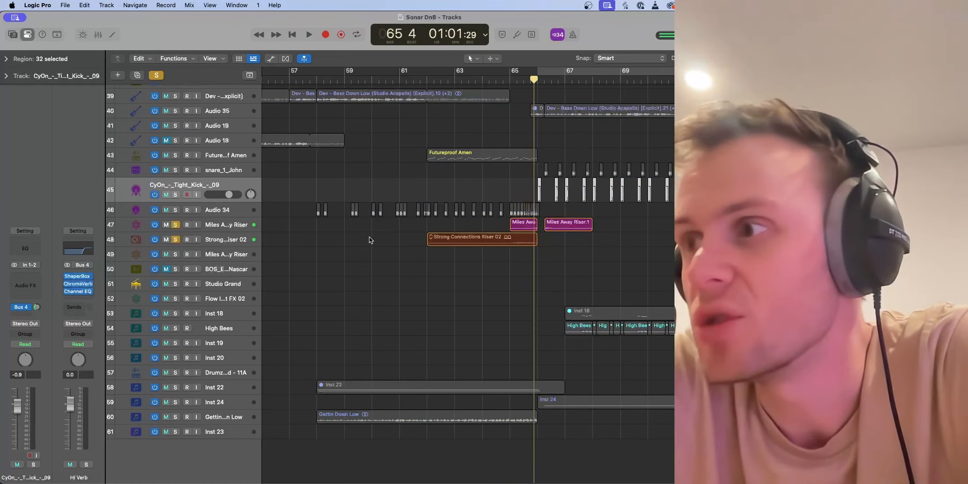
{"action": "left_click", "coordinate": [176, 240]}
{"action": "left_click", "coordinate": [177, 225]}
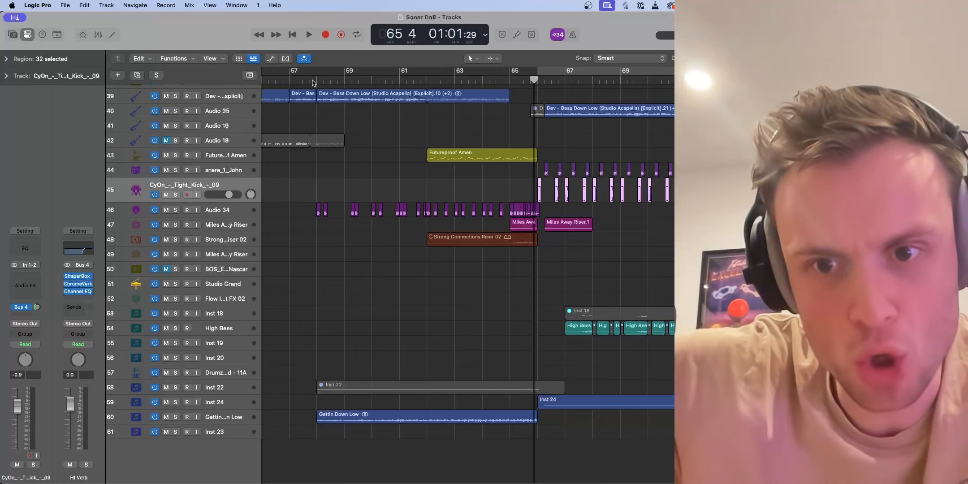
Play the full mix from around bar 57 through the build-up and into the drop
{"action": "double_click", "coordinate": [300, 85]}
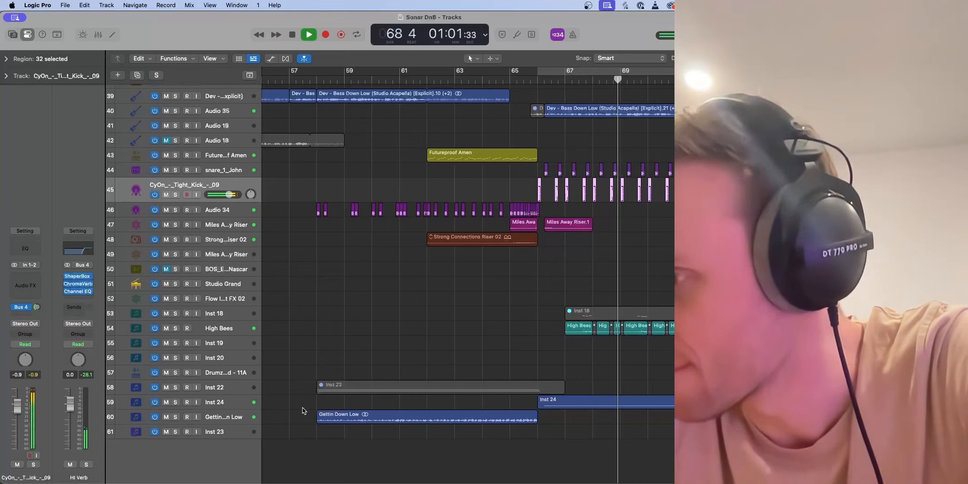
{"action": "scroll", "coordinate": [304, 410], "scroll_direction": "right", "scroll_amount": 3}
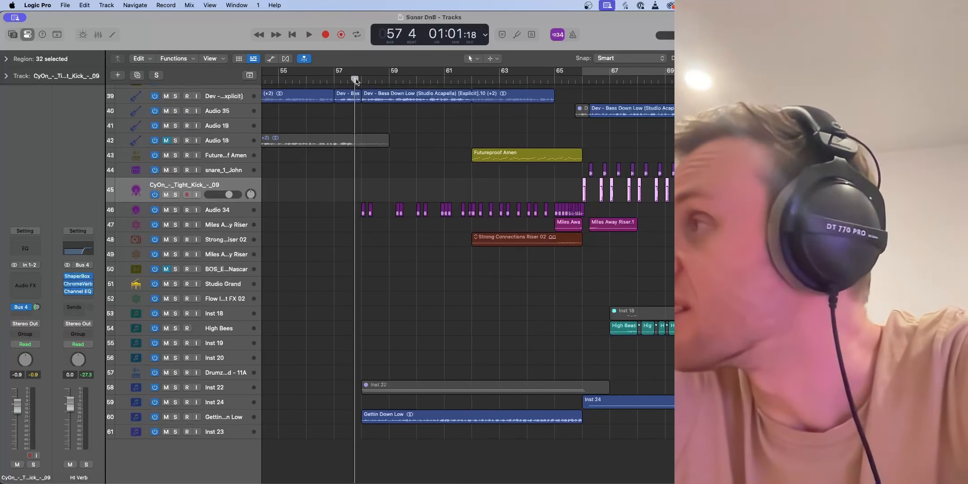
Solo the Inst 22 track and examine its Vital patch and the notes of its MIDI region
{"action": "left_click", "coordinate": [176, 388]}
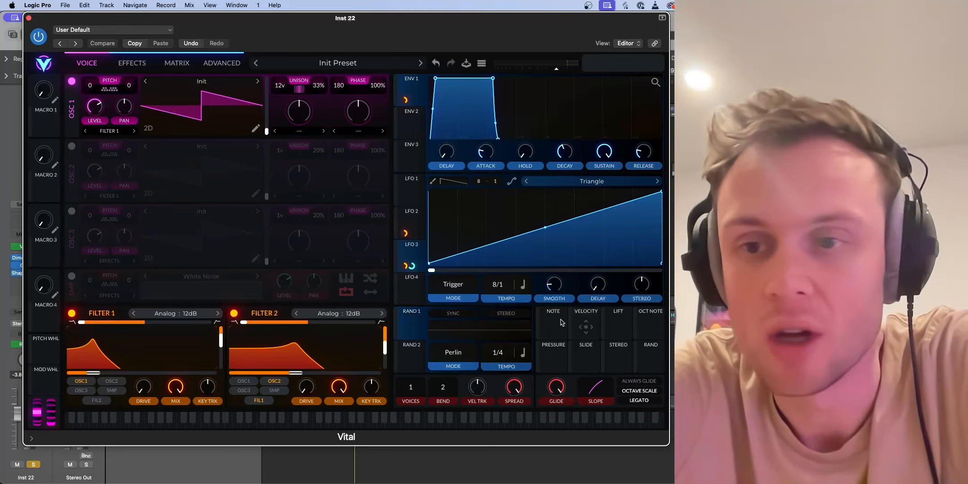
{"action": "left_click_drag", "start_coordinate": [540, 34], "coordinate": [561, 13]}
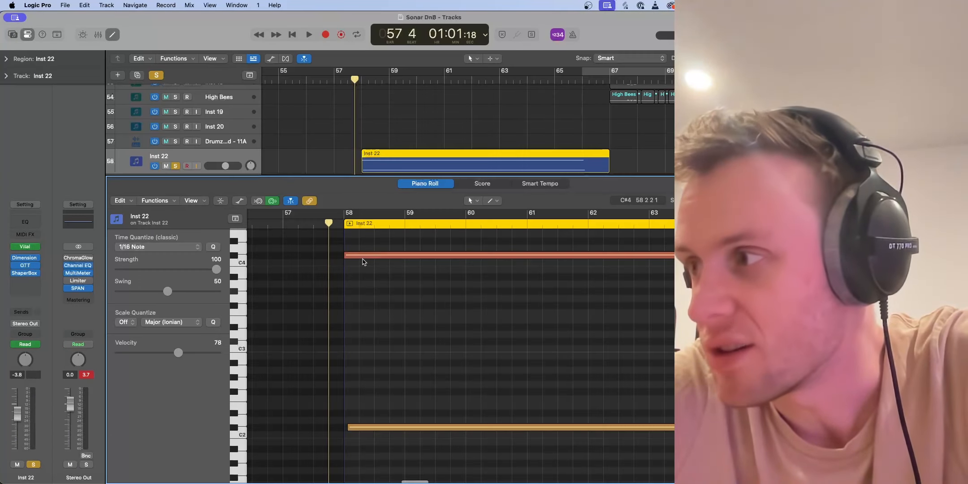
{"action": "scroll", "coordinate": [363, 262], "scroll_direction": "up", "scroll_amount": 10}
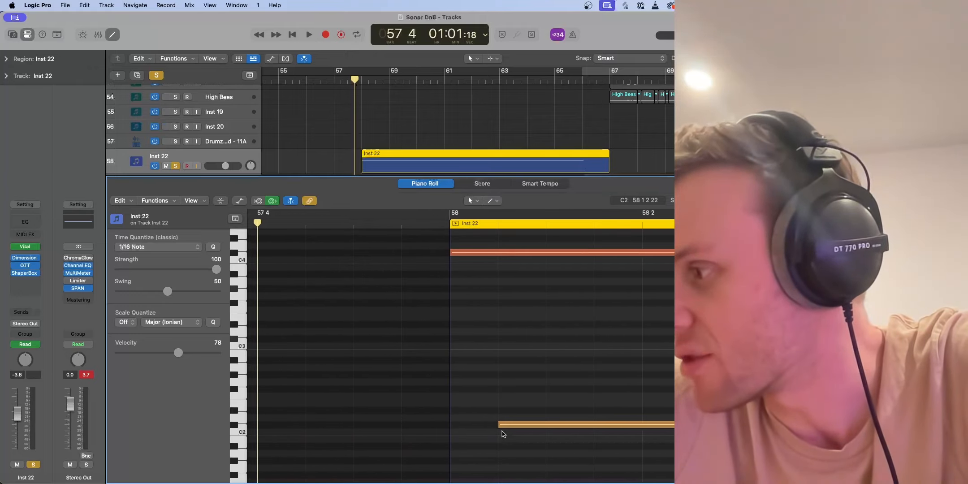
{"action": "left_click", "coordinate": [218, 159]}
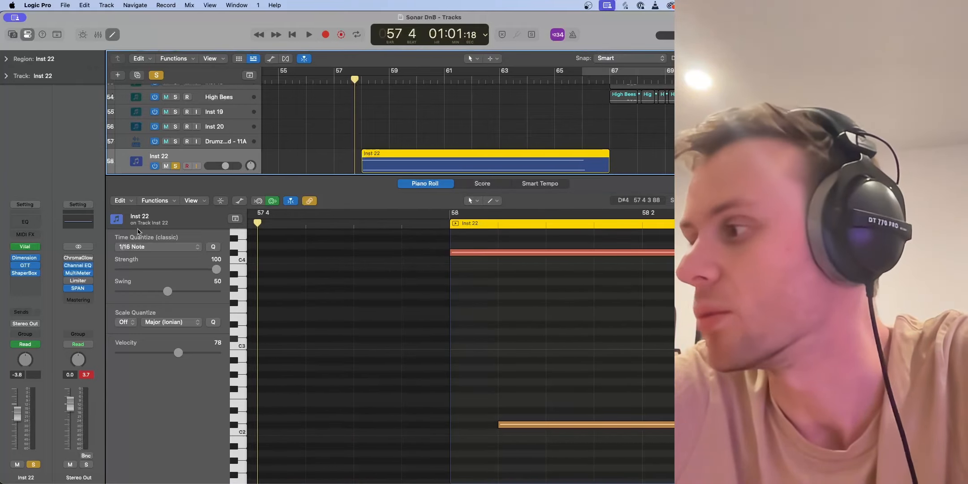
Reopen the Vital synth on Inst 22 and inspect the LFO 2 and LFO 3 shapes during playback
{"action": "left_click", "coordinate": [25, 246]}
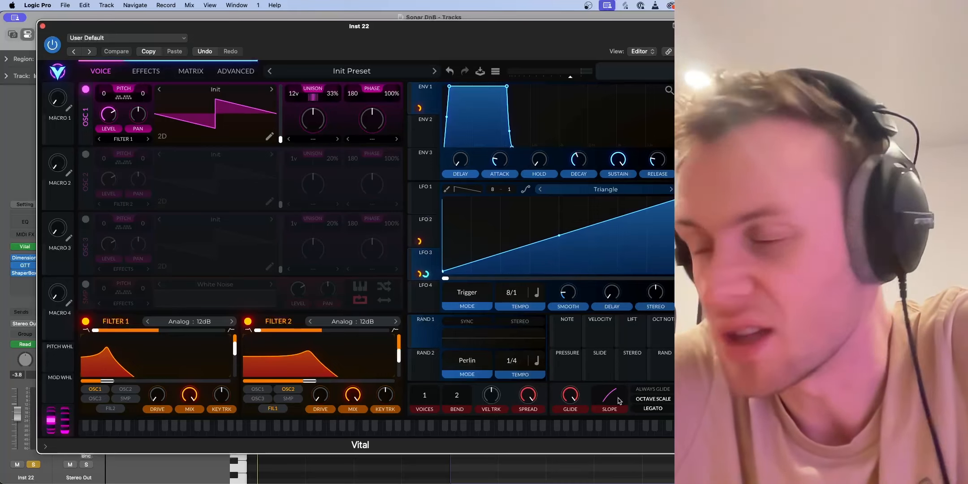
{"action": "left_click_drag", "start_coordinate": [618, 397], "coordinate": [641, 445]}
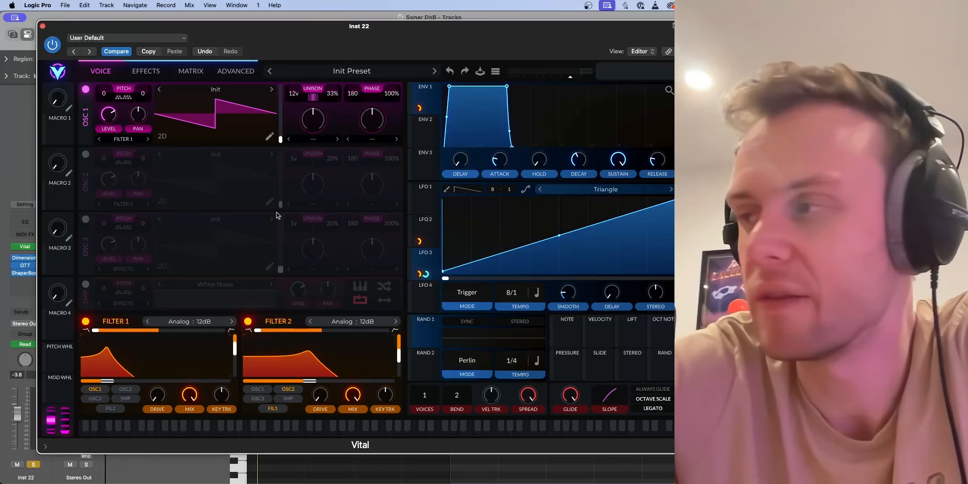
{"action": "left_click_drag", "start_coordinate": [288, 43], "coordinate": [302, 217]}
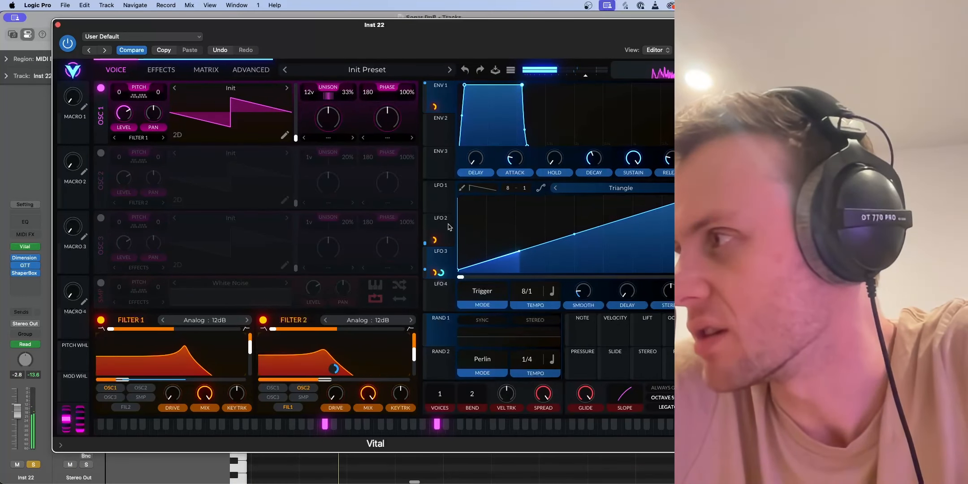
{"action": "left_click", "coordinate": [441, 218]}
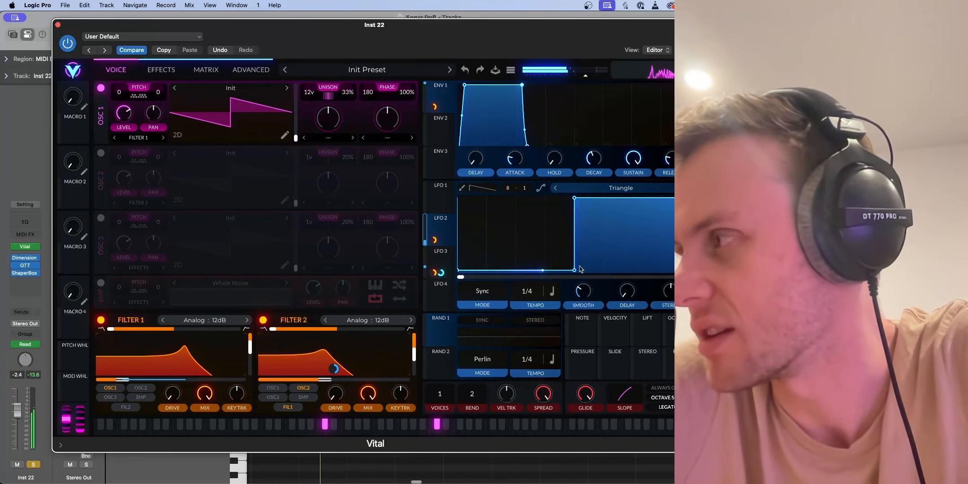
{"action": "left_click", "coordinate": [440, 251]}
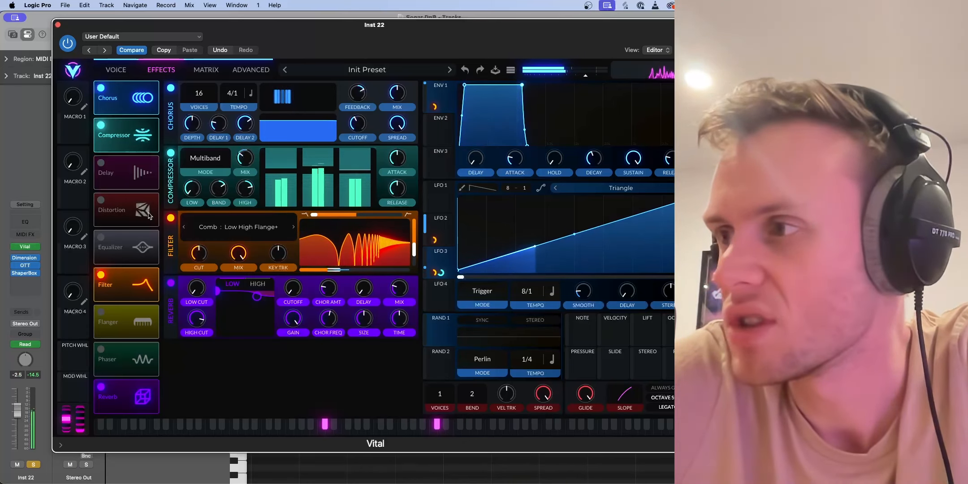
Compare the patch with Vital's comb filter and multiband compressor bypassed, re-enable both effects, and close the synth
{"action": "left_click", "coordinate": [171, 218]}
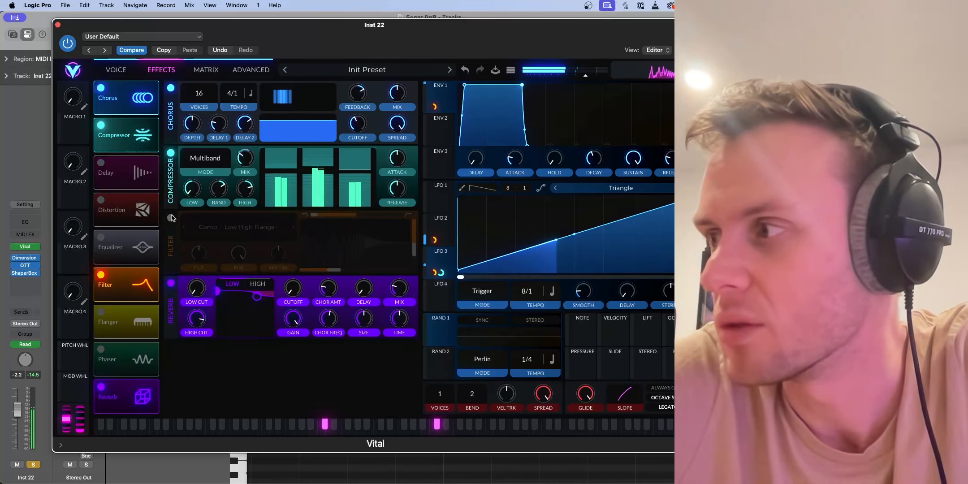
{"action": "left_click", "coordinate": [171, 153]}
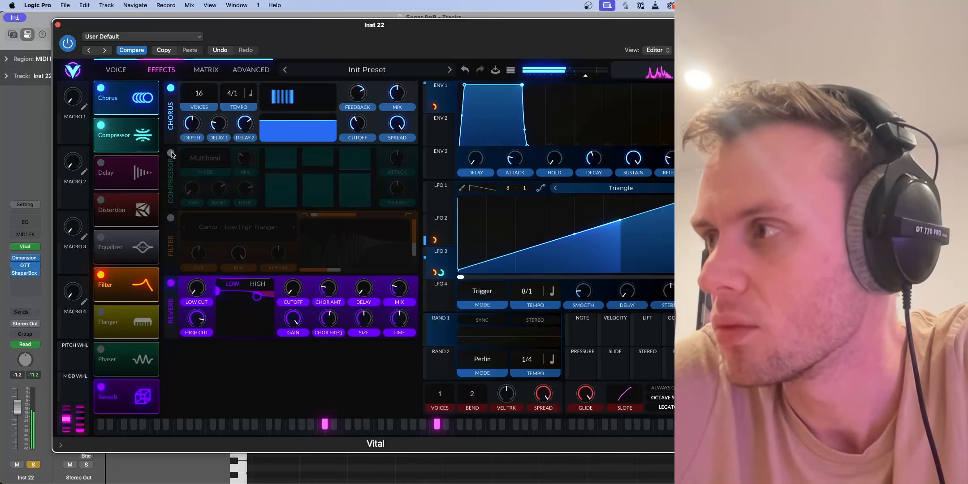
{"action": "left_click", "coordinate": [171, 153]}
{"action": "left_click", "coordinate": [171, 217]}
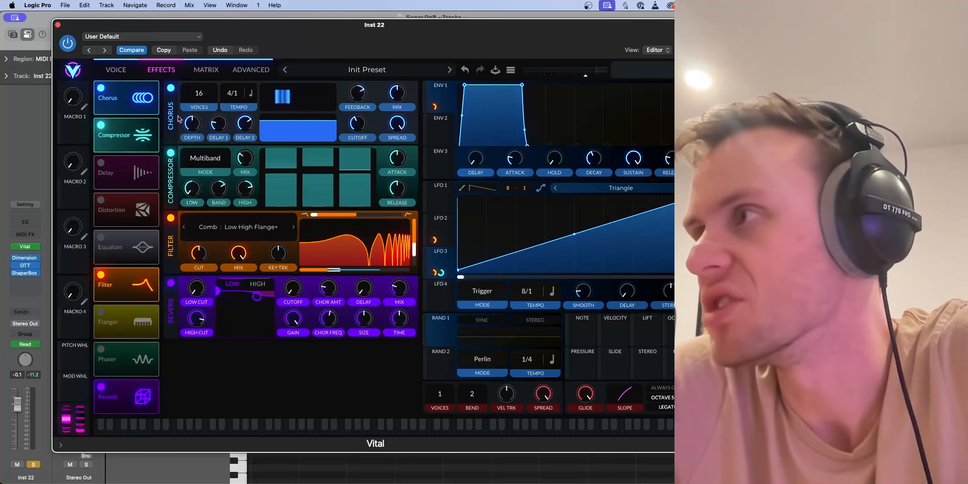
{"action": "left_click", "coordinate": [108, 68]}
{"action": "left_click", "coordinate": [58, 25]}
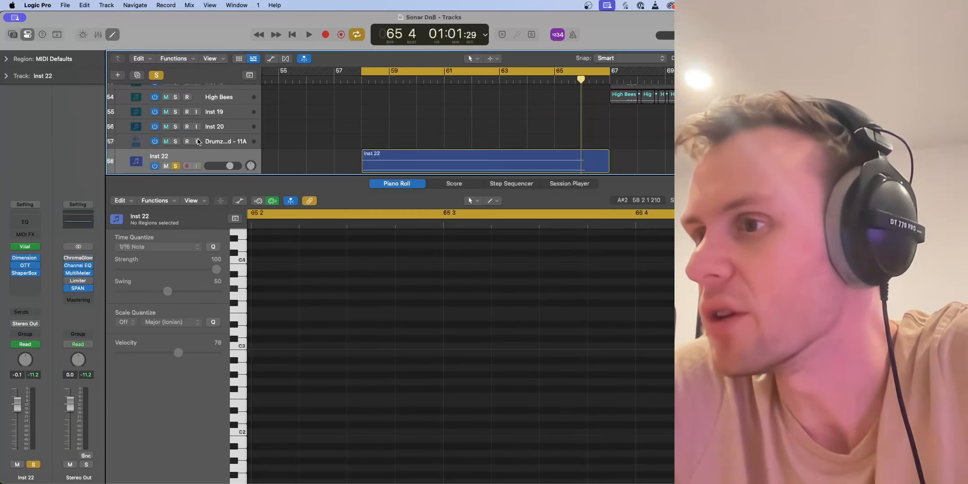
Examine the Dimension Expander and OTT effects on the Inst 22 channel
{"action": "scroll", "coordinate": [148, 130], "scroll_direction": "down", "scroll_amount": 3}
{"action": "left_click", "coordinate": [26, 258]}
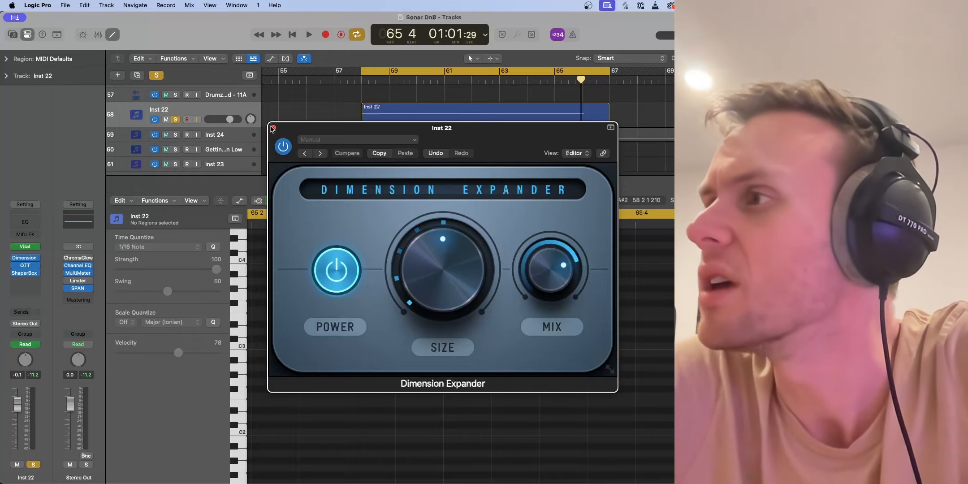
{"action": "left_click", "coordinate": [273, 129]}
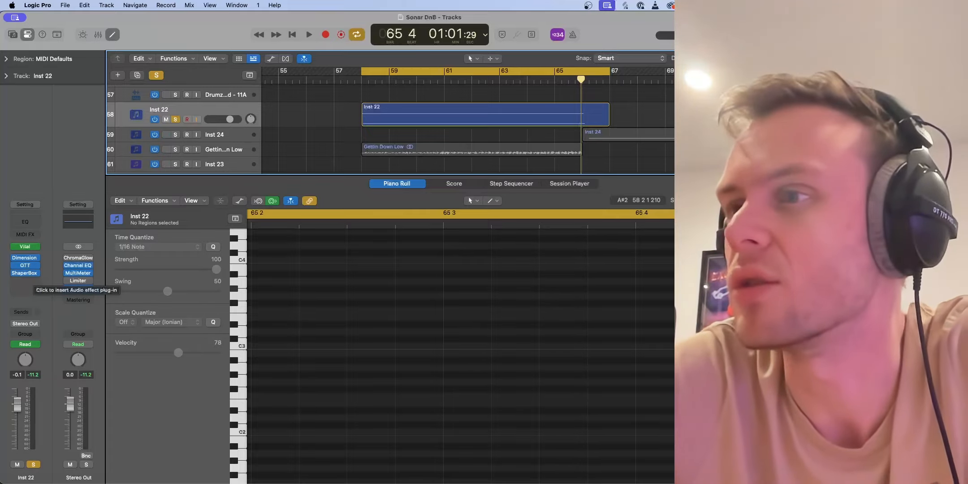
{"action": "left_click", "coordinate": [28, 266]}
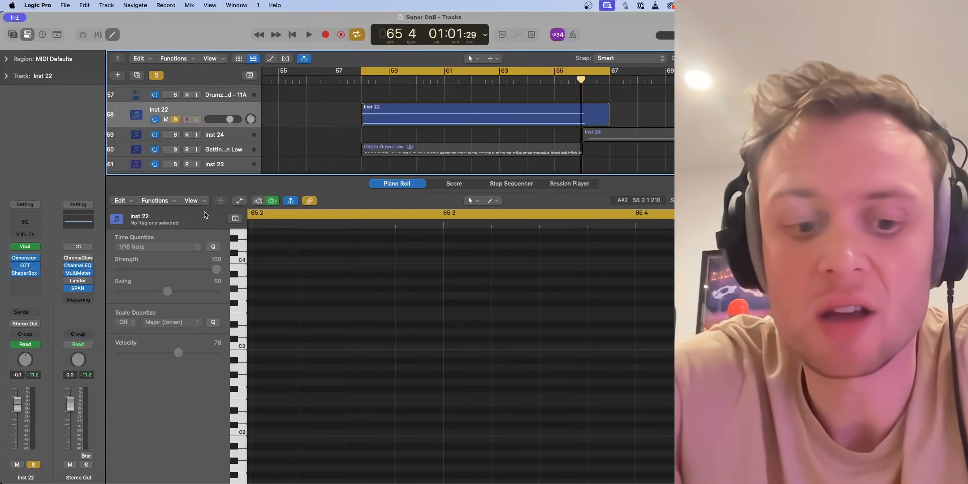
Show the Inst 22 volume automation, view its OTT Depth automation, and hide the automation lanes
{"action": "key", "text": "a"}
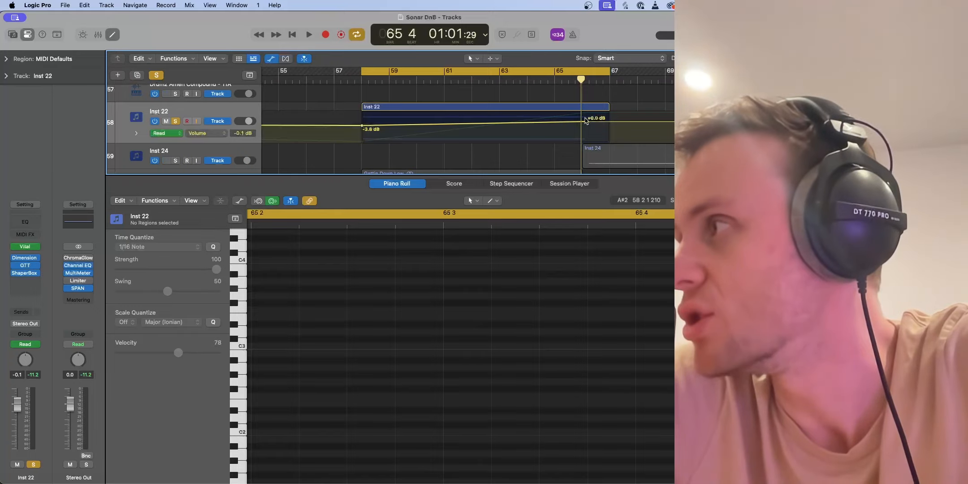
{"action": "left_click", "coordinate": [201, 133]}
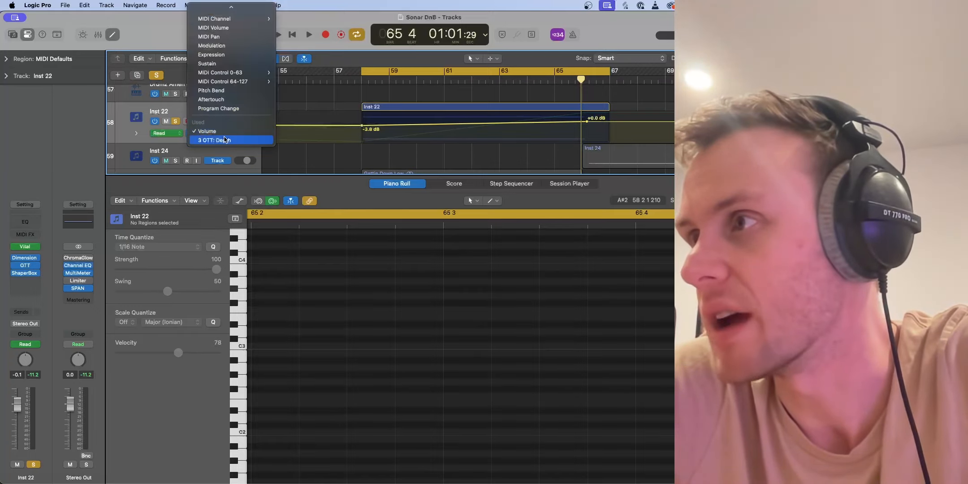
{"action": "left_click", "coordinate": [227, 141]}
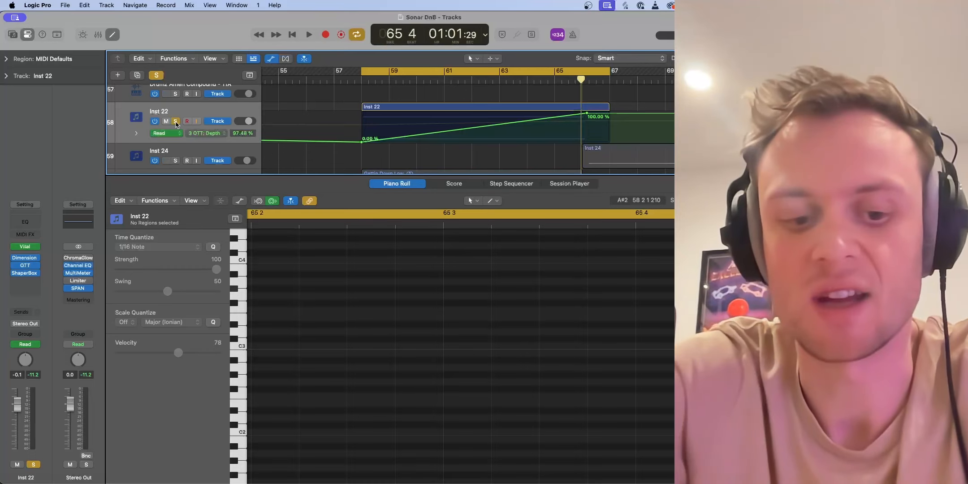
{"action": "key", "text": "a"}
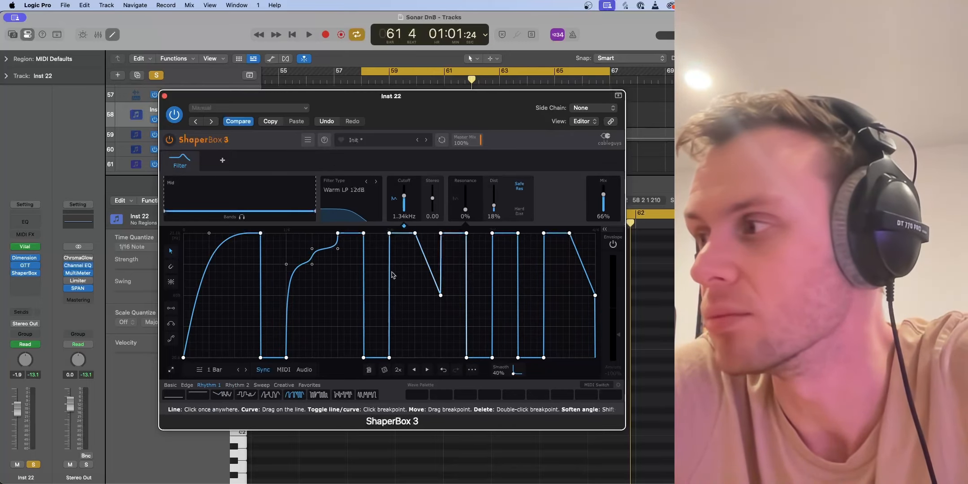
Play Inst 22 with ShaperBox 3 bypassed and re-enabled to compare the sound, and close the plug-in
{"action": "key", "text": "space"}
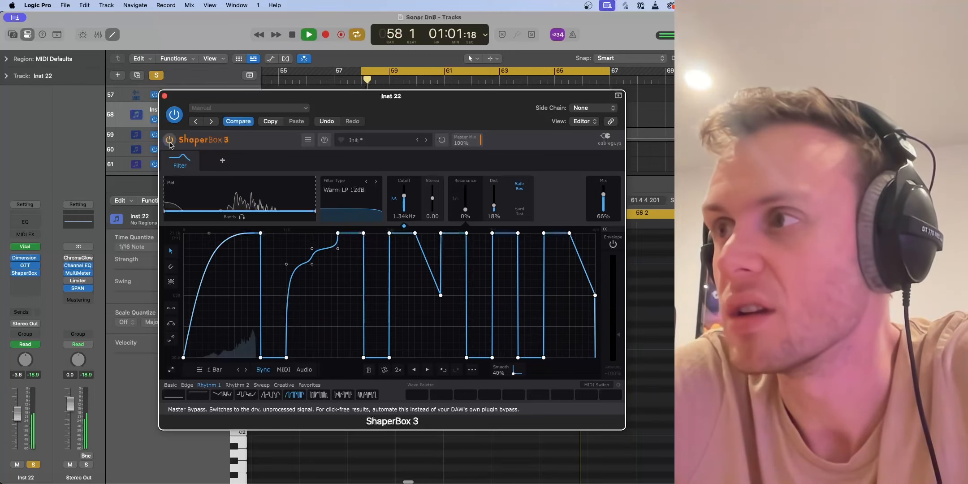
{"action": "left_click", "coordinate": [170, 140]}
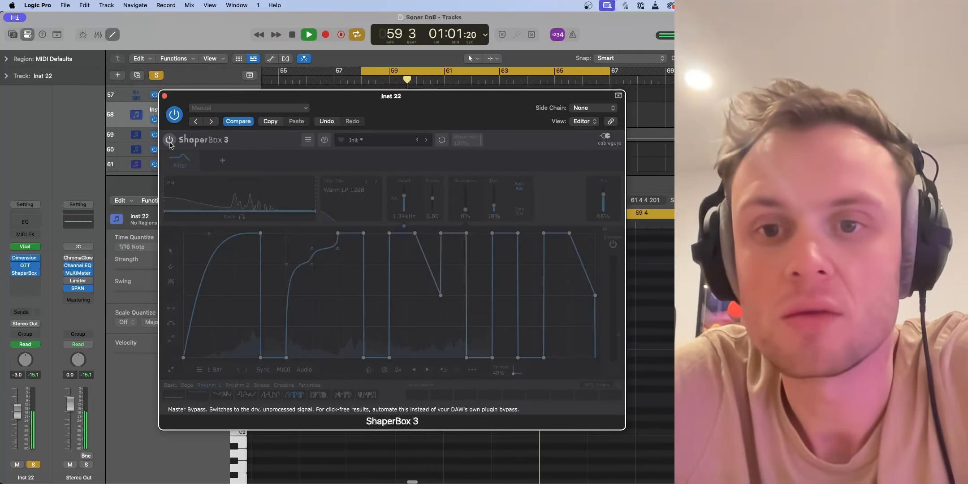
{"action": "left_click", "coordinate": [170, 140]}
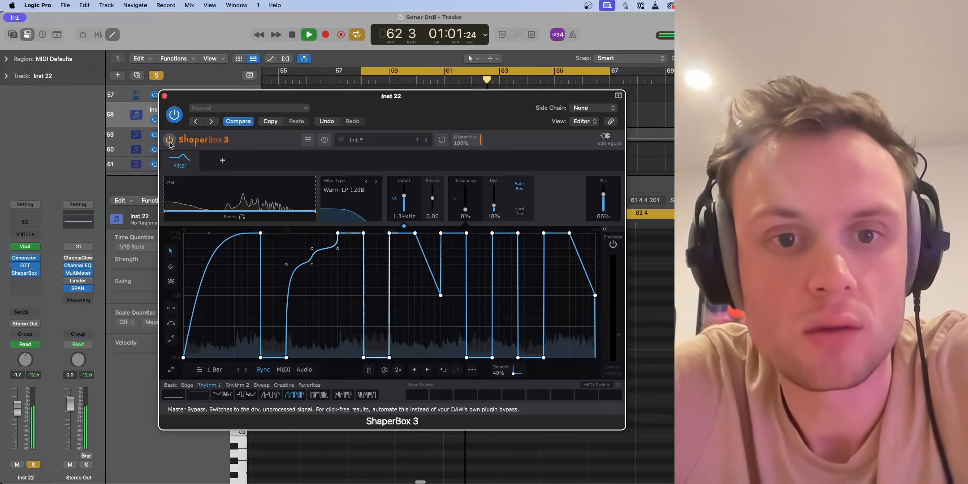
{"action": "key", "text": "space"}
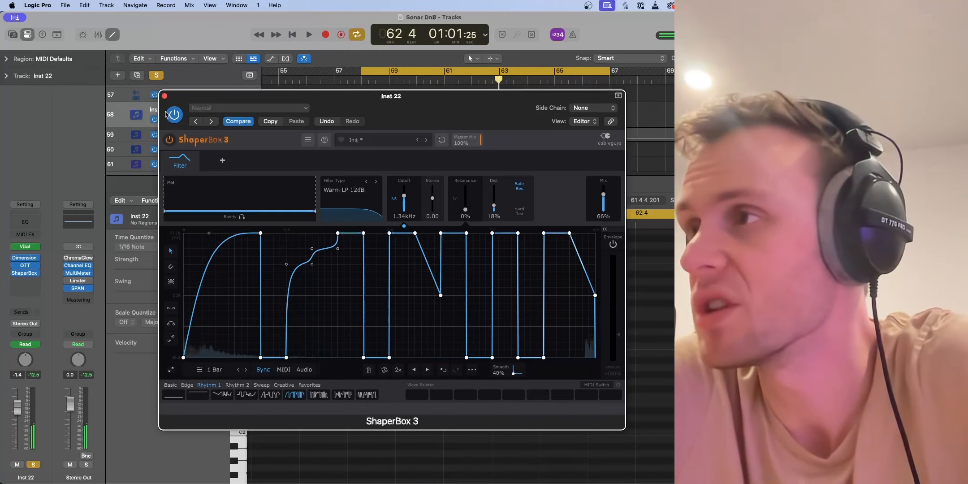
{"action": "left_click", "coordinate": [164, 96]}
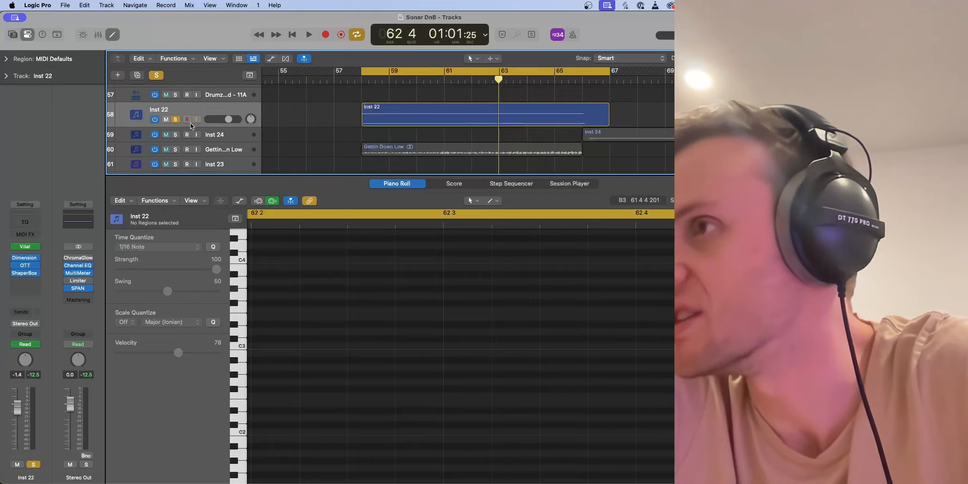
Switch the solo from Inst 22 to Inst 24 and the Gettin Down Low track, and play from bar 66
{"action": "left_click", "coordinate": [175, 120]}
{"action": "left_click", "coordinate": [175, 135]}
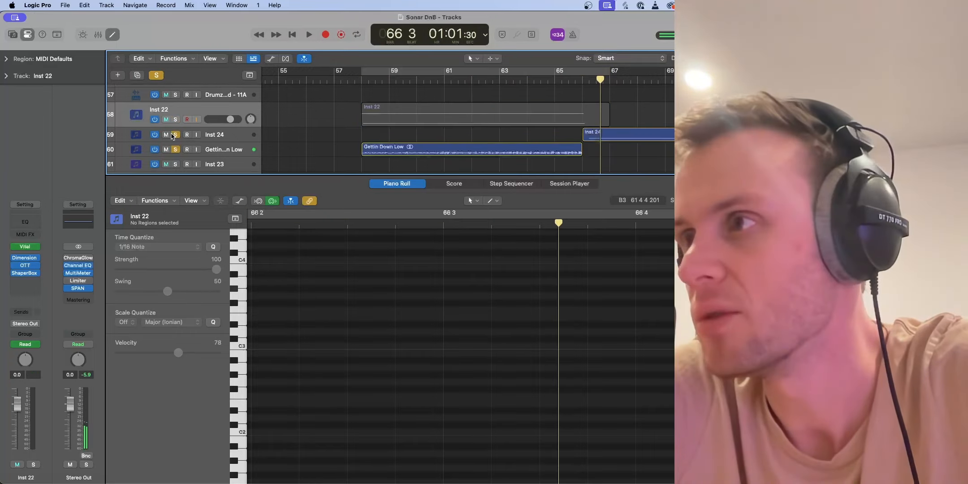
{"action": "left_click", "coordinate": [586, 81]}
{"action": "key", "text": "space"}
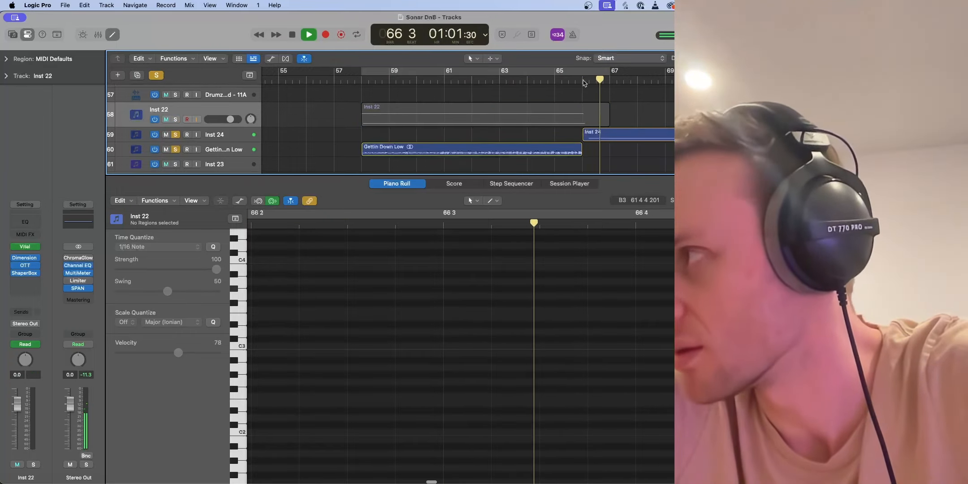
{"action": "key", "text": "space"}
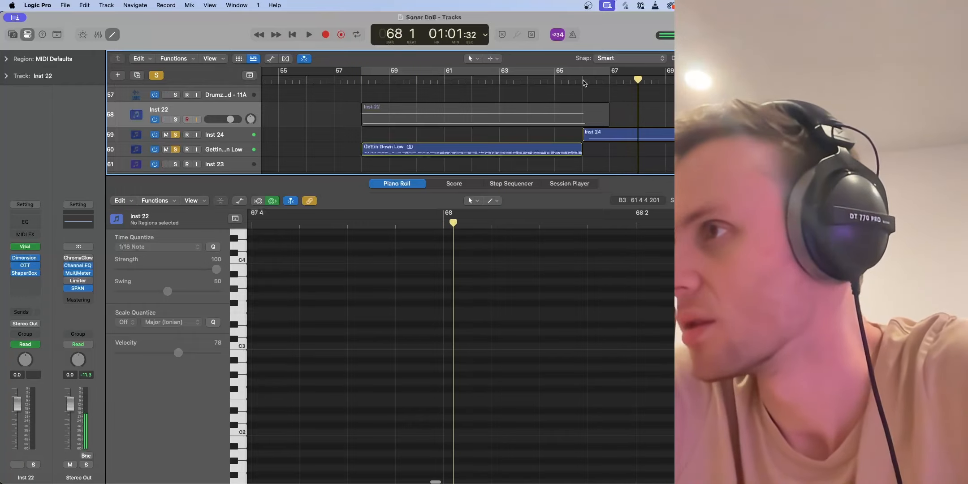
Select the Inst 24 track and examine the volume shape in its first ShaperBox 3 insert
{"action": "left_click", "coordinate": [234, 131]}
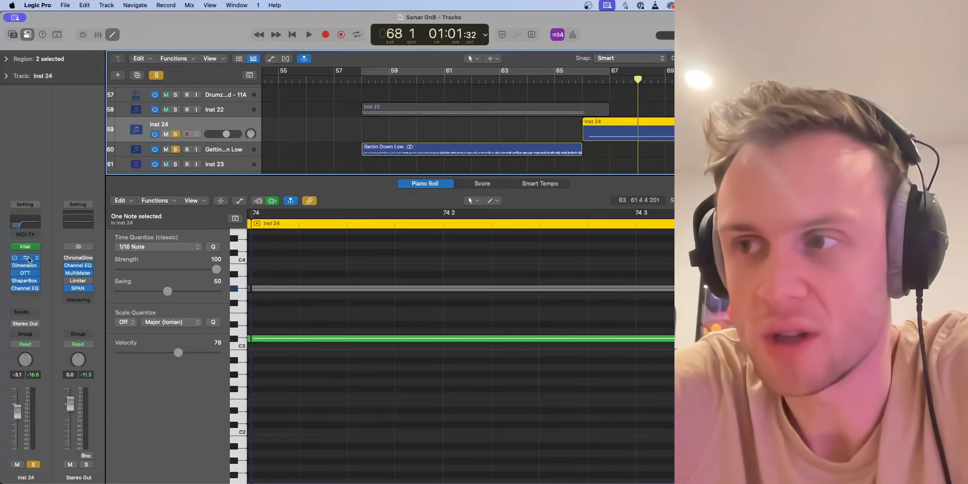
{"action": "left_click", "coordinate": [28, 259]}
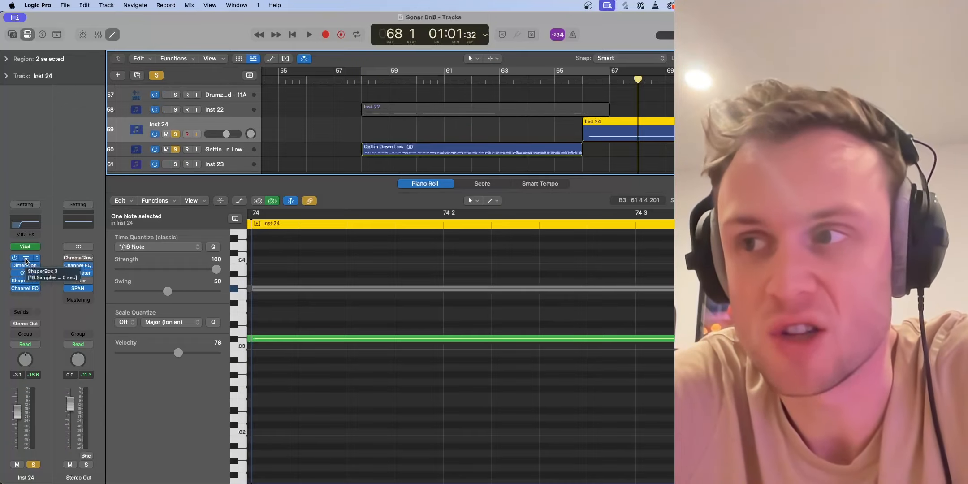
{"action": "left_click", "coordinate": [54, 274]}
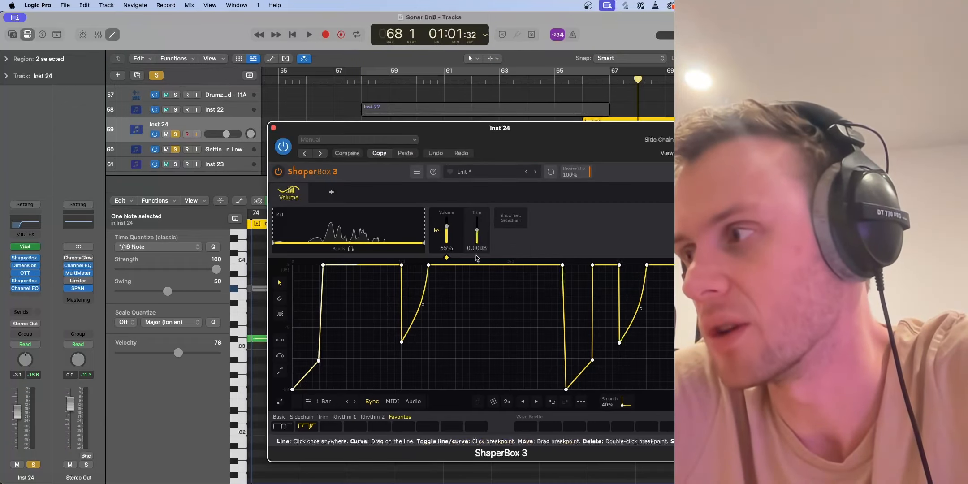
{"action": "left_click", "coordinate": [274, 127]}
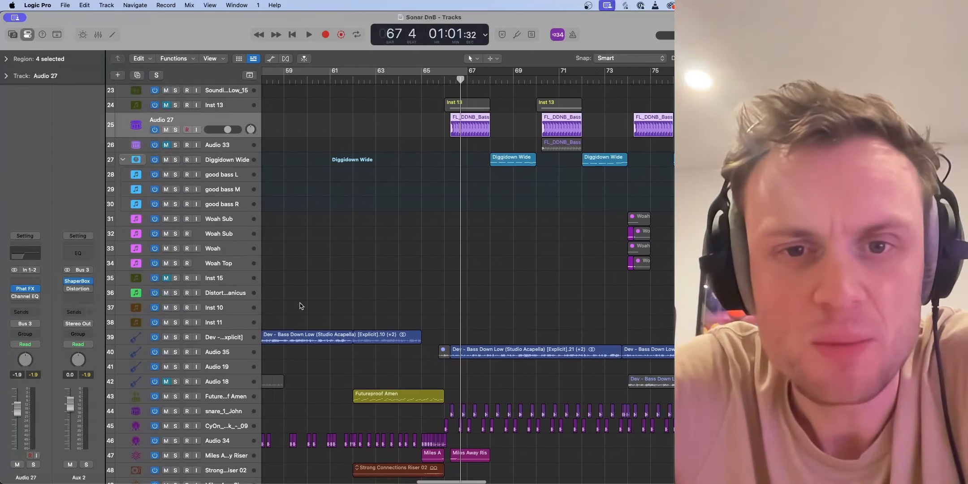
{"action": "scroll", "coordinate": [301, 306], "scroll_direction": "down", "scroll_amount": 5}
{"action": "scroll", "coordinate": [302, 309], "scroll_direction": "right", "scroll_amount": 5}
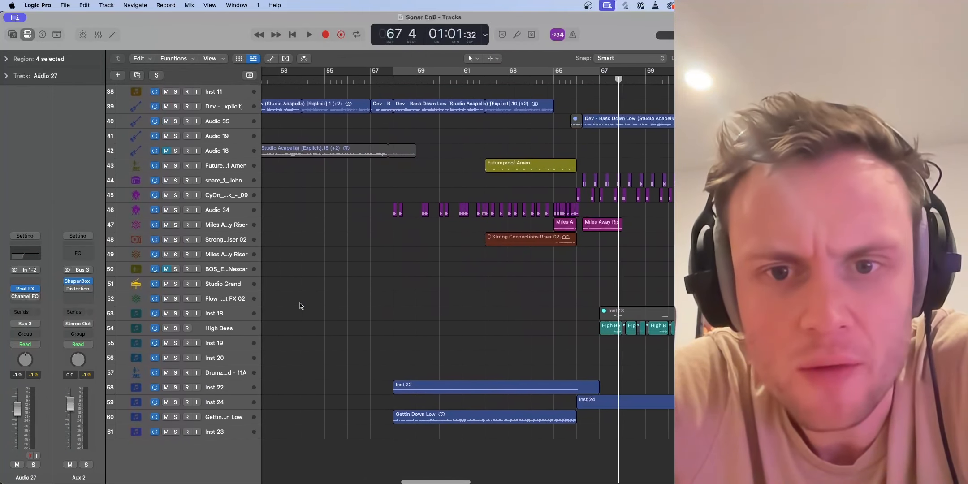